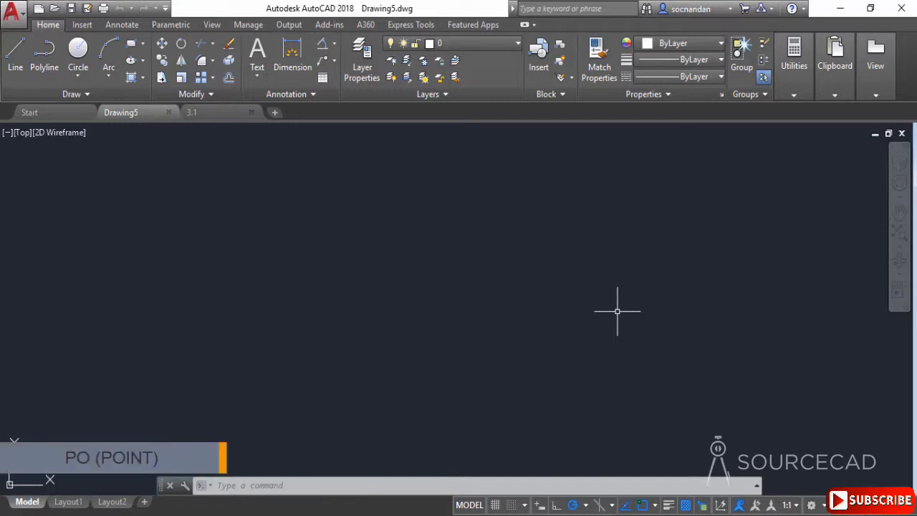
# Place six separate point objects scattered around the middle of the empty drawing
pyautogui.write('PO')
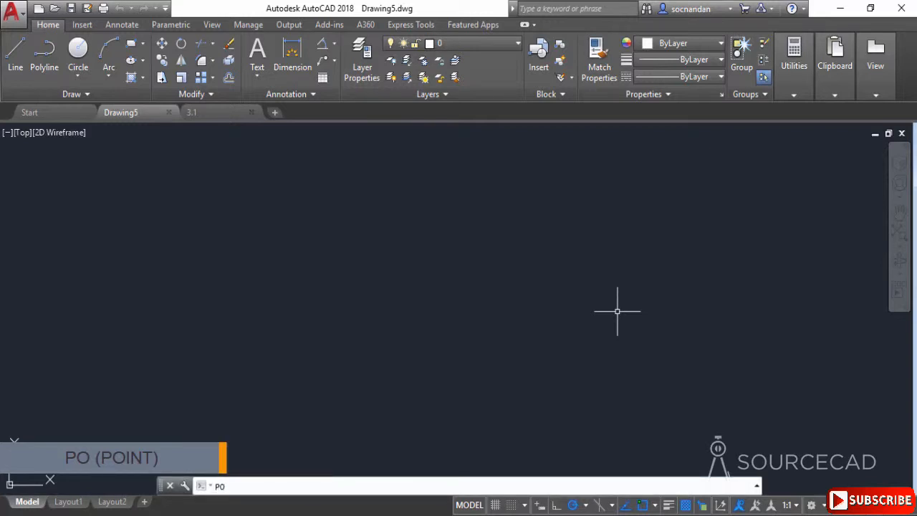
pyautogui.press('Return')
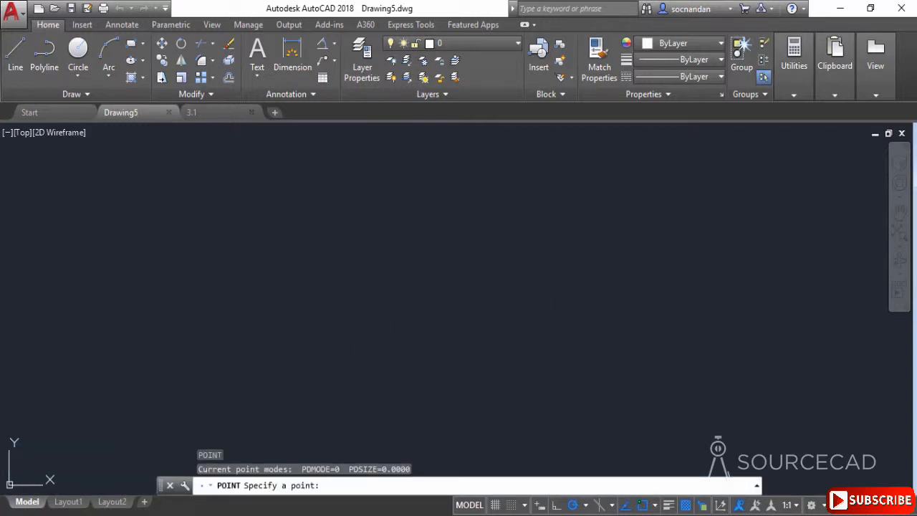
pyautogui.click(361, 333)
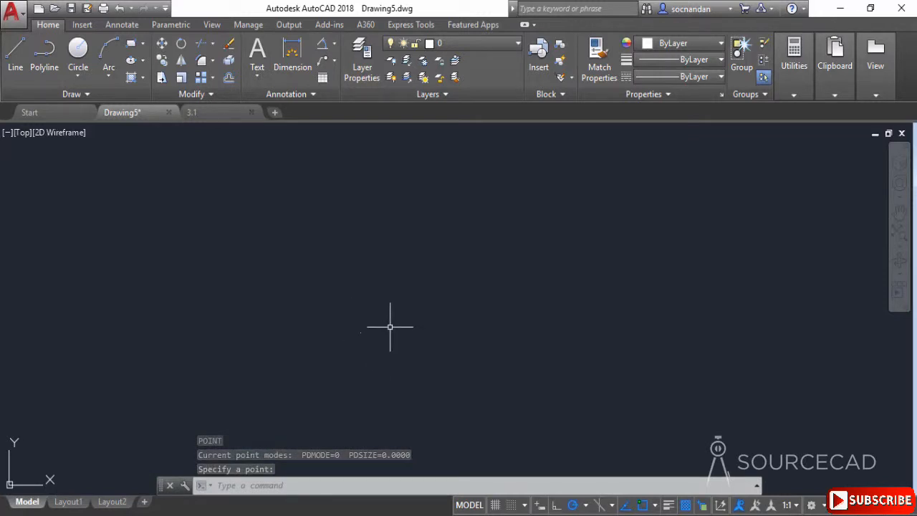
pyautogui.press('Return')
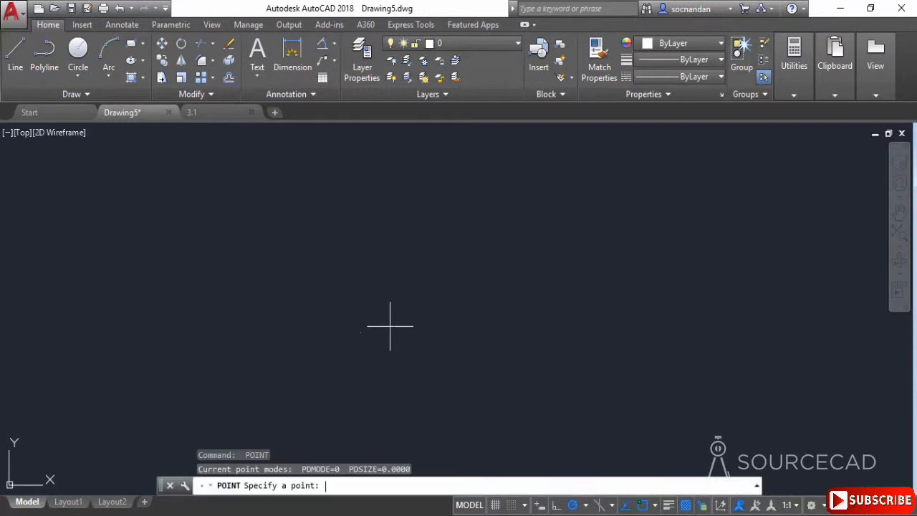
pyautogui.click(421, 242)
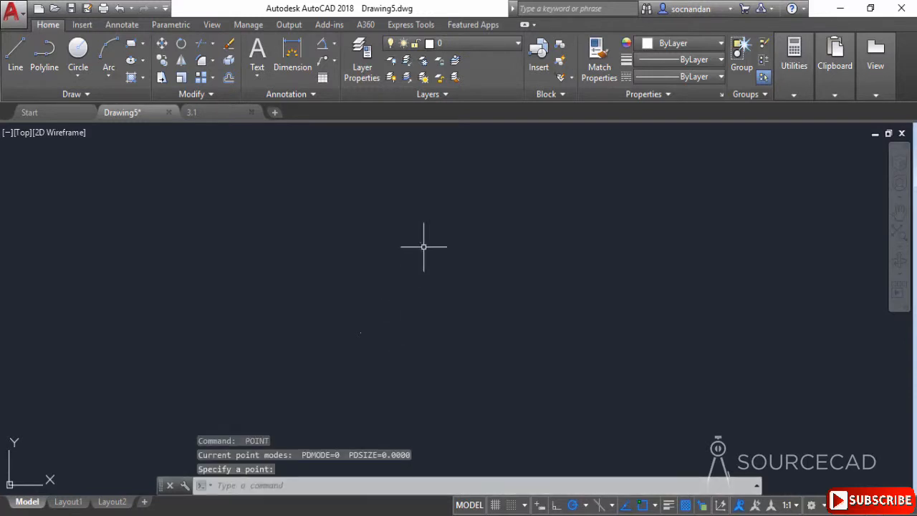
pyautogui.press('Return')
pyautogui.click(456, 311)
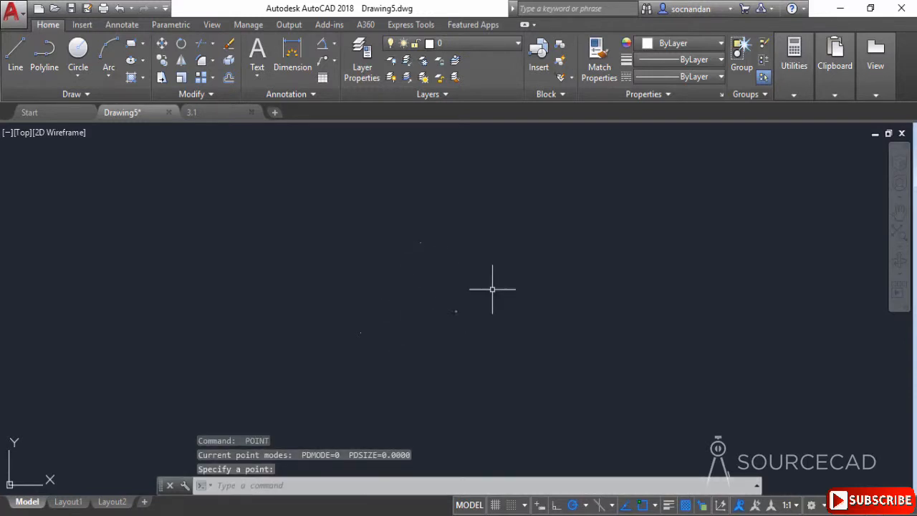
pyautogui.click(515, 253)
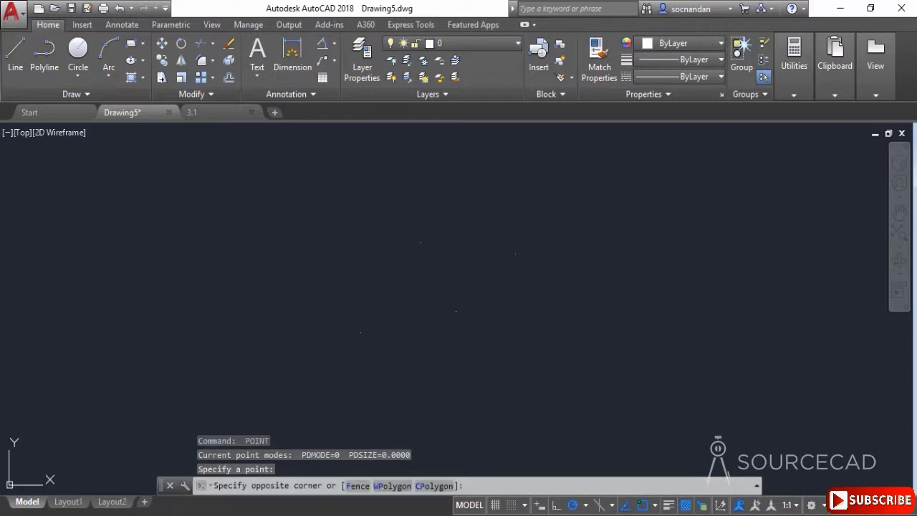
pyautogui.click(540, 323)
pyautogui.press('Return')
pyautogui.click(524, 339)
pyautogui.press('Return')
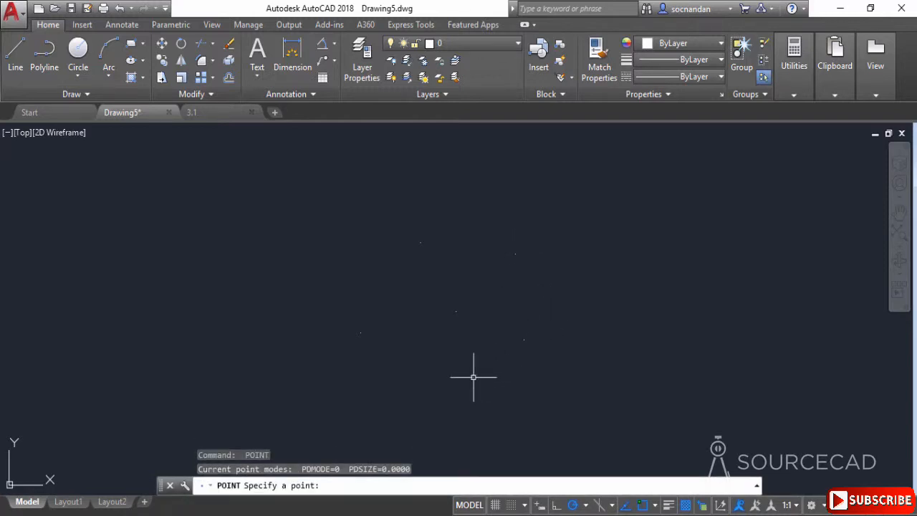
pyautogui.click(473, 377)
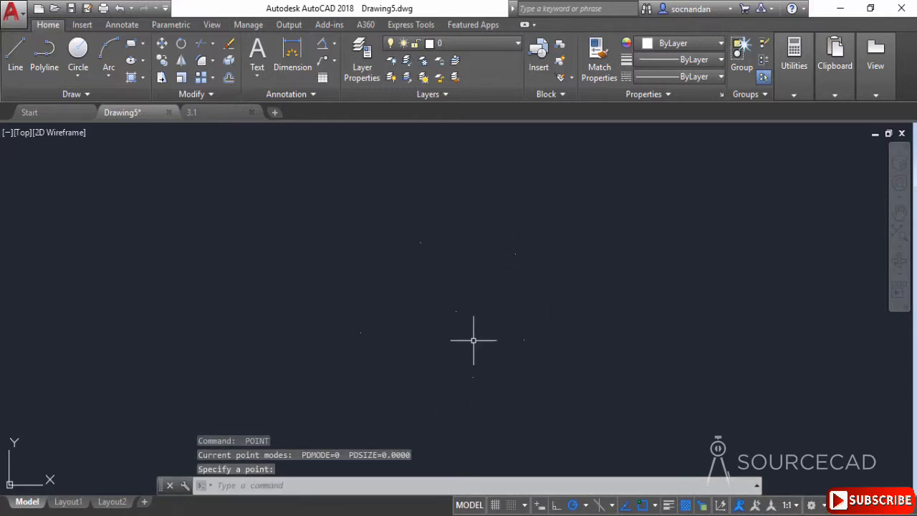
# Change the point style with PTYPE to the circle with a cross through it, keeping the size relative to screen
pyautogui.moveTo(559, 274); pyautogui.dragTo(491, 287, button='middle')
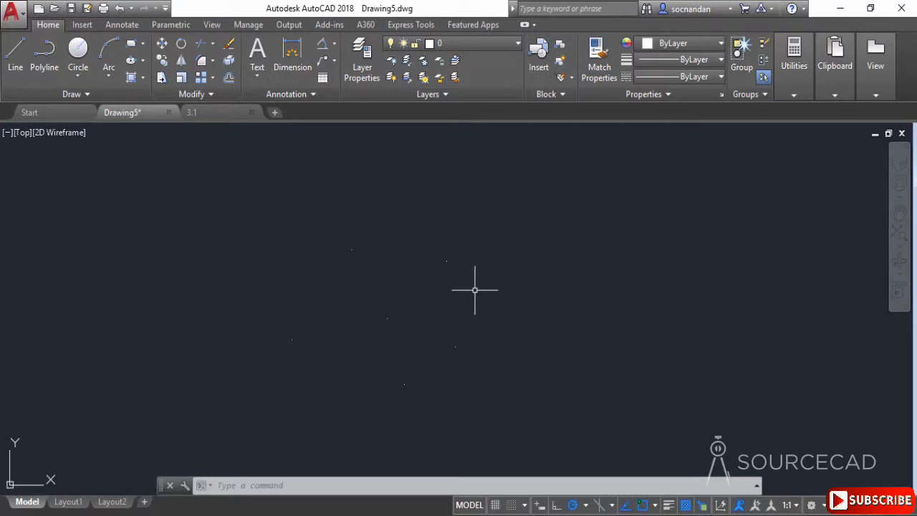
pyautogui.write('PTYPE')
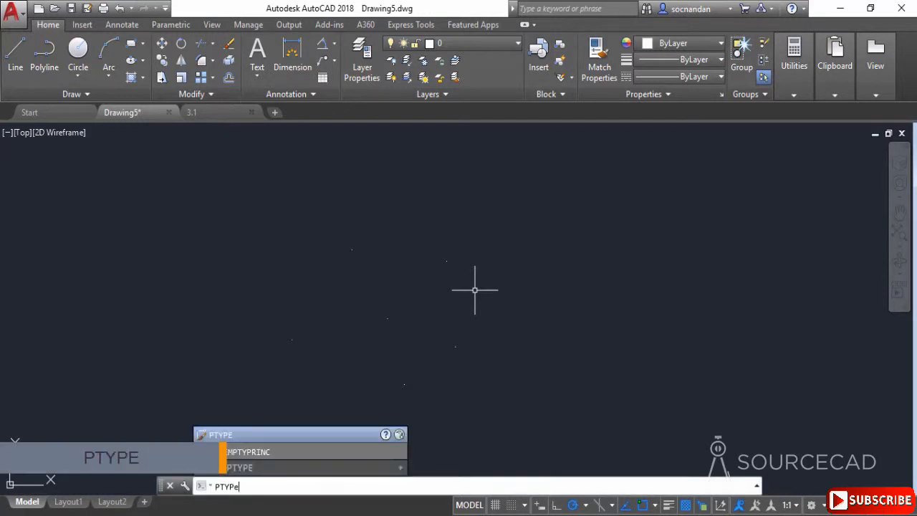
pyautogui.press('Return')
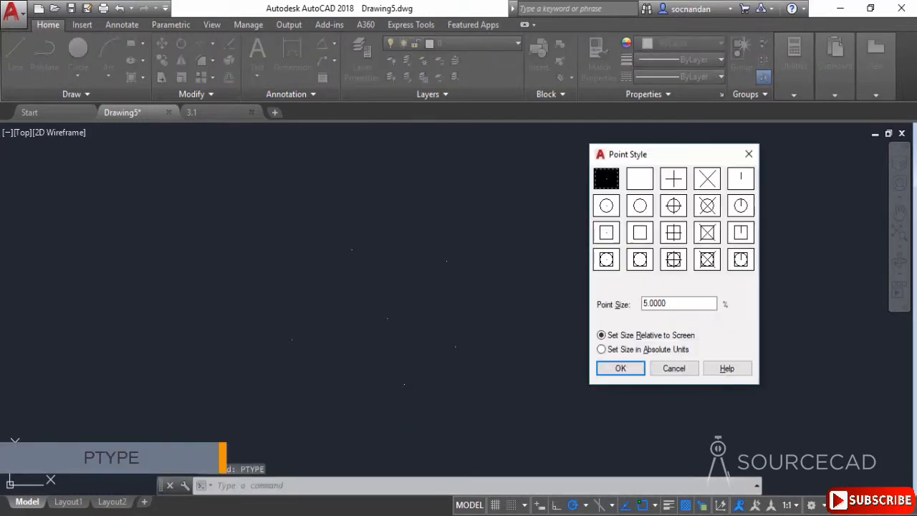
pyautogui.moveTo(652, 161); pyautogui.dragTo(647, 189)
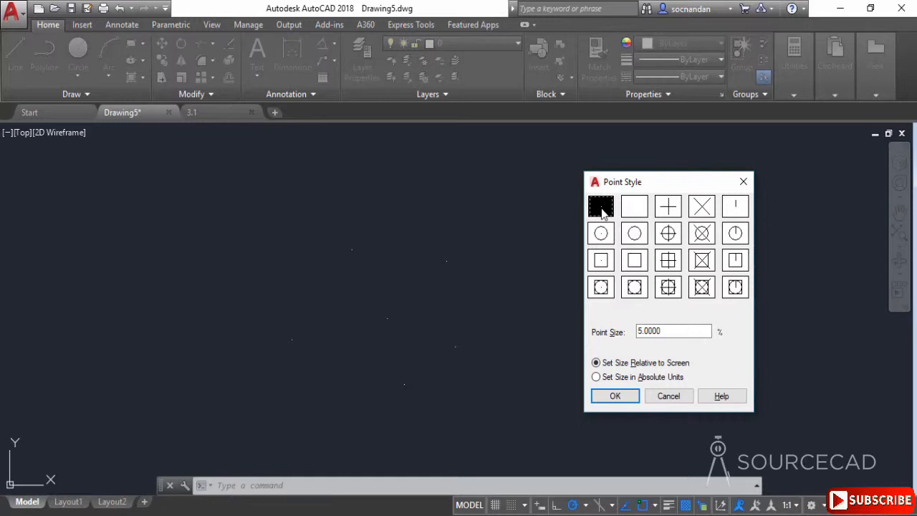
pyautogui.click(670, 237)
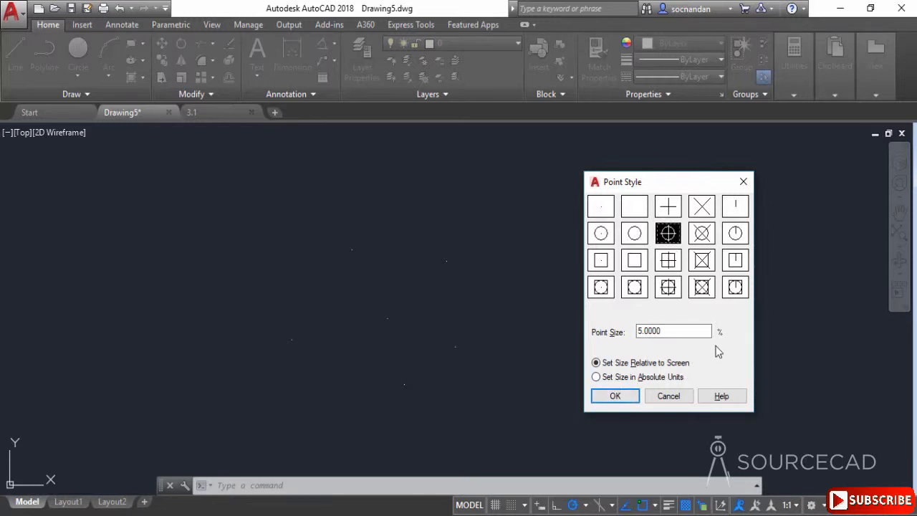
pyautogui.click(613, 397)
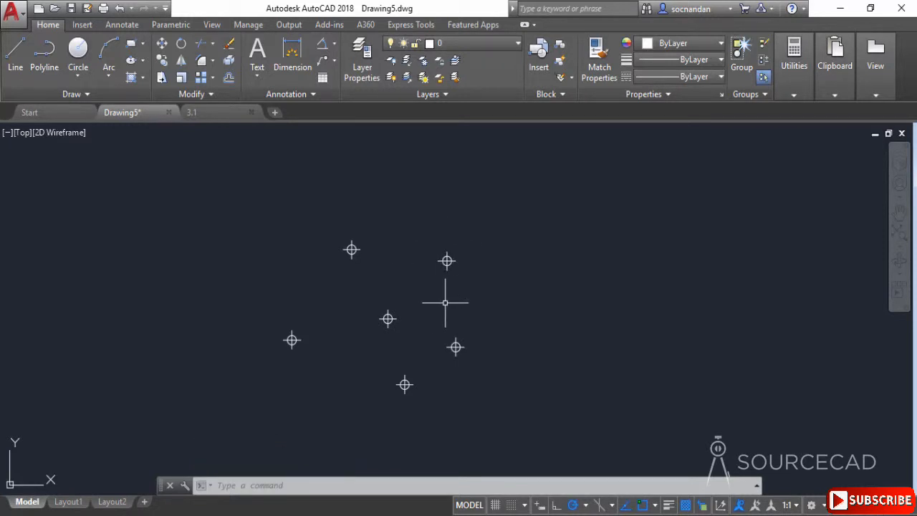
# Switch to the 3.1 drawing and draw a rectangular revision cloud around the L1 symbol below the SR1 box
pyautogui.click(233, 115)
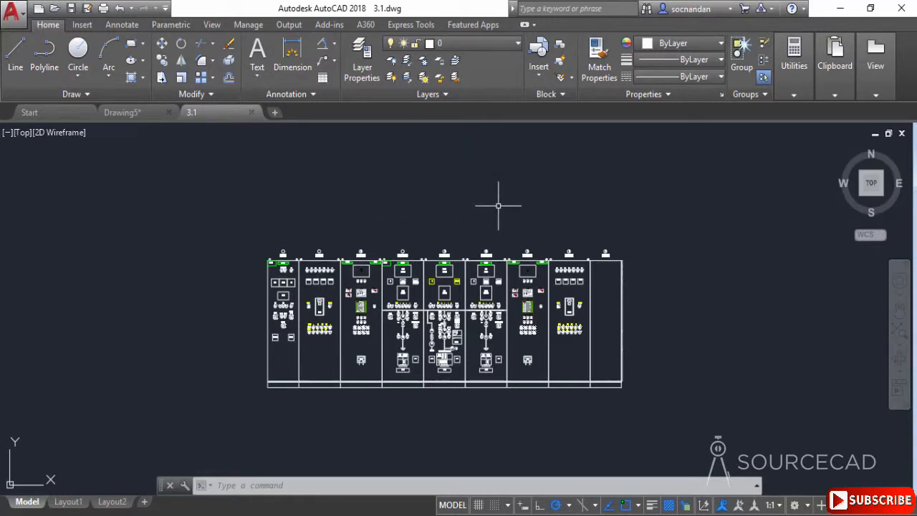
pyautogui.click(128, 91)
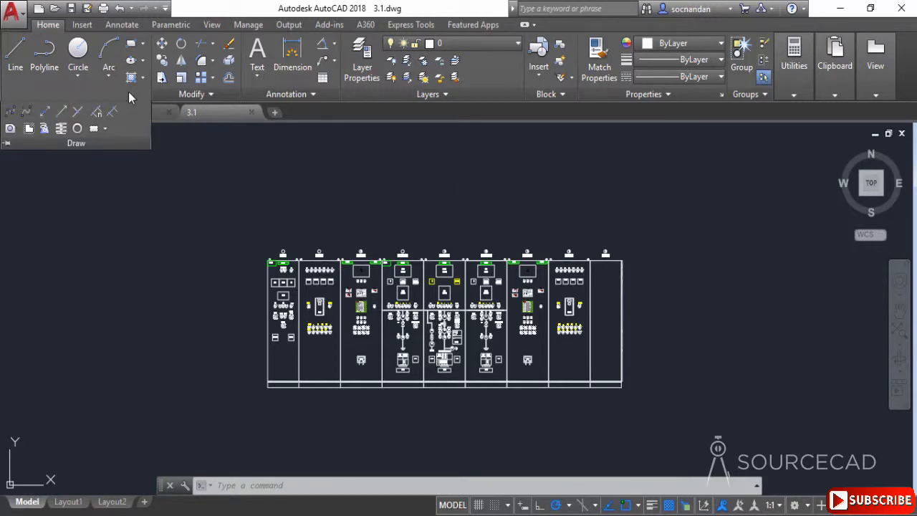
pyautogui.click(106, 129)
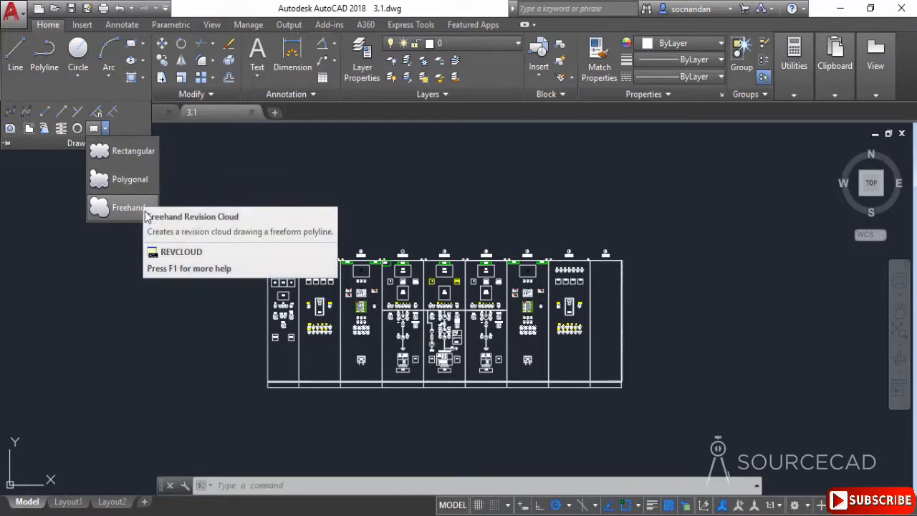
pyautogui.click(132, 152)
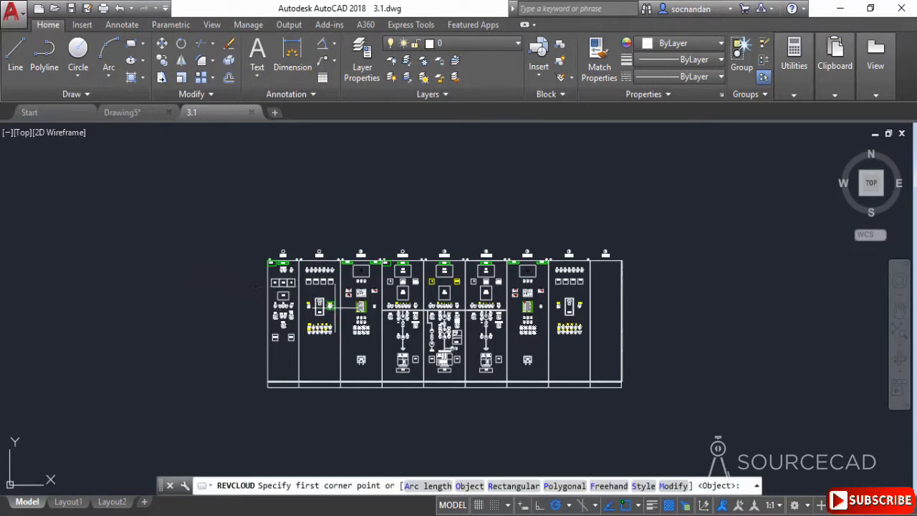
pyautogui.scroll(6, 323, 308)
pyautogui.moveTo(342, 334); pyautogui.dragTo(454, 312, button='middle')
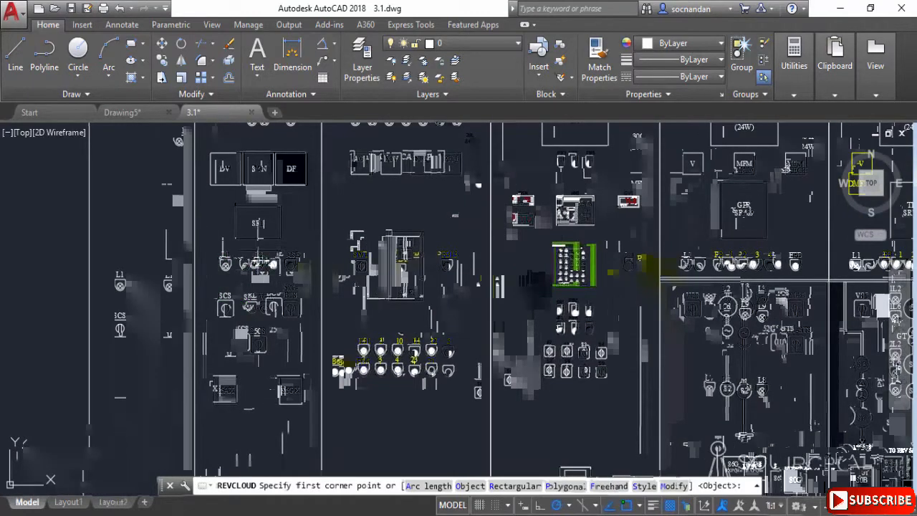
pyautogui.moveTo(280, 283)
pyautogui.mouseDown(button='middle')
pyautogui.moveTo(333, 294)
pyautogui.moveTo(418, 260)
pyautogui.moveTo(424, 287)
pyautogui.mouseUp(button='middle')
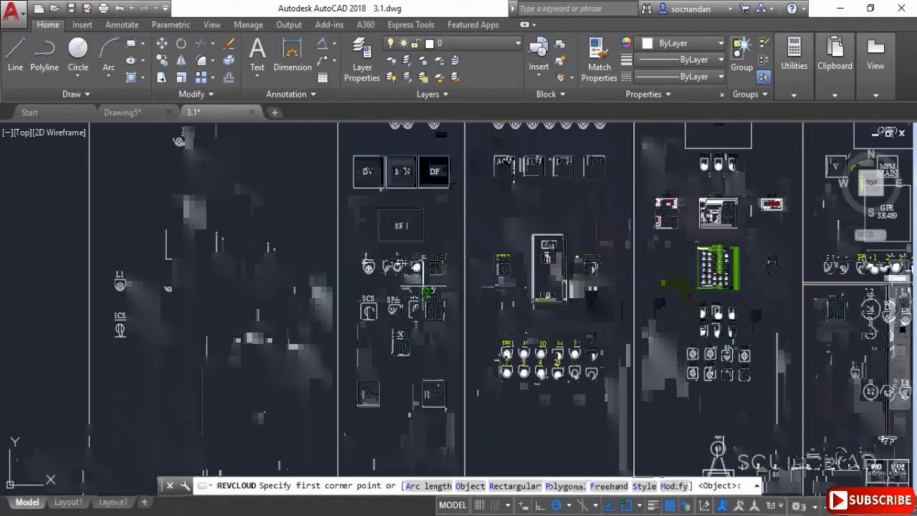
pyautogui.click(350, 243)
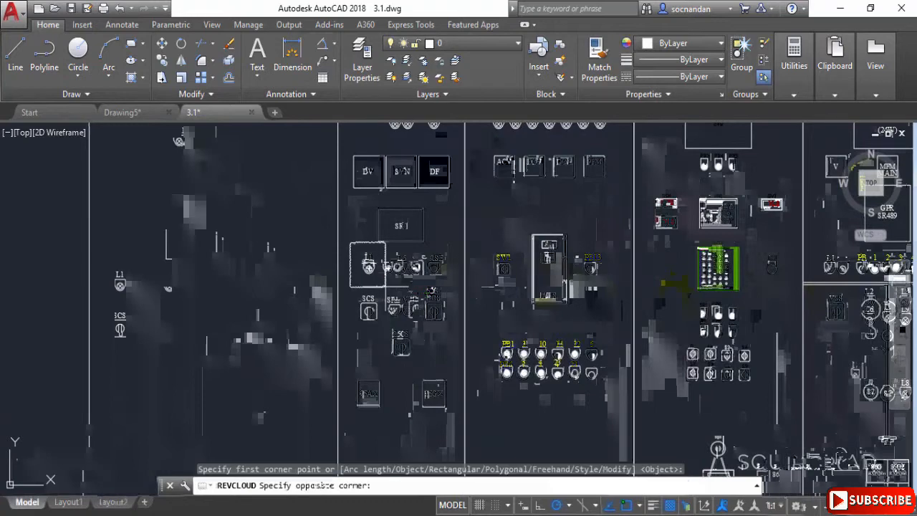
pyautogui.click(385, 287)
pyautogui.scroll(4, 354, 270)
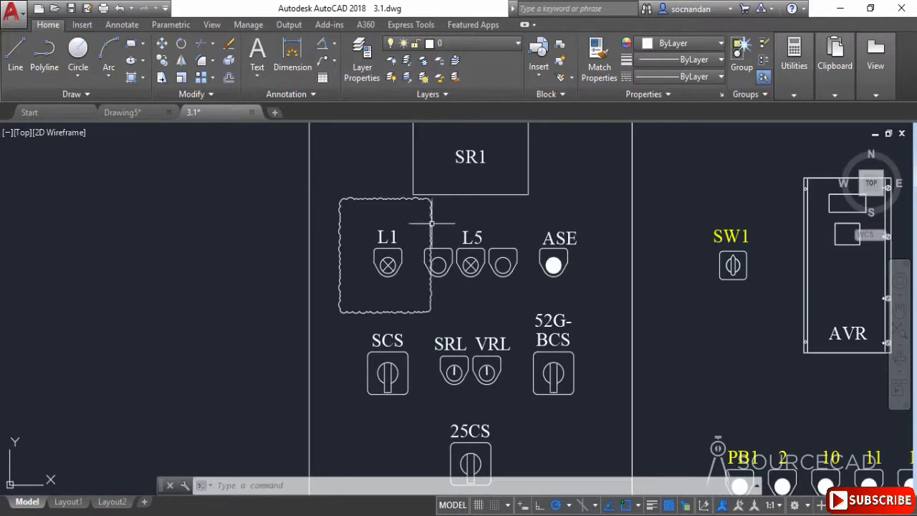
# Start another rectangular revision cloud and set its arc length to a minimum of 2 and a maximum of 5
pyautogui.scroll(-2, 389, 304)
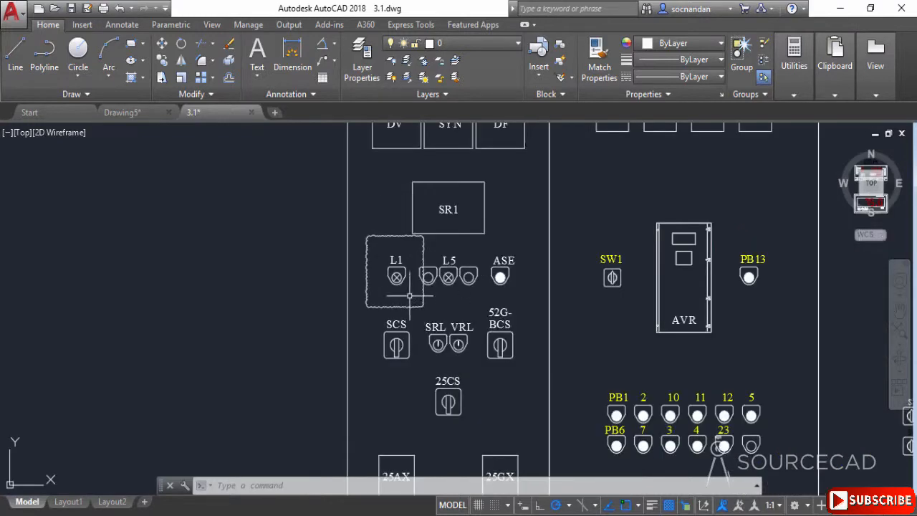
pyautogui.moveTo(389, 305); pyautogui.dragTo(323, 230, button='middle')
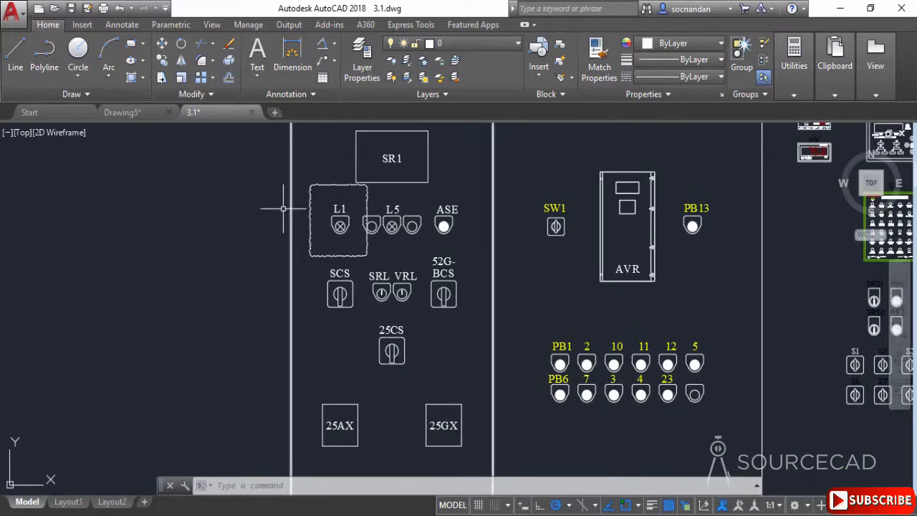
pyautogui.click(103, 94)
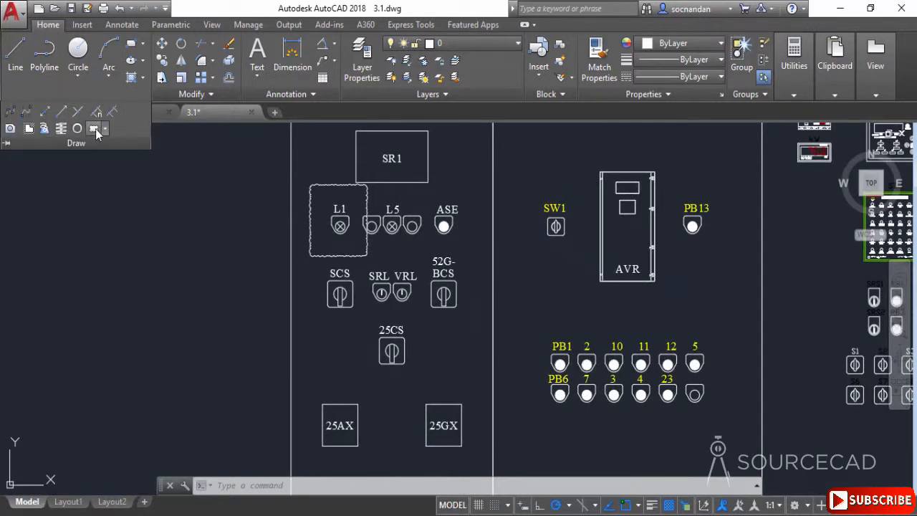
pyautogui.click(95, 129)
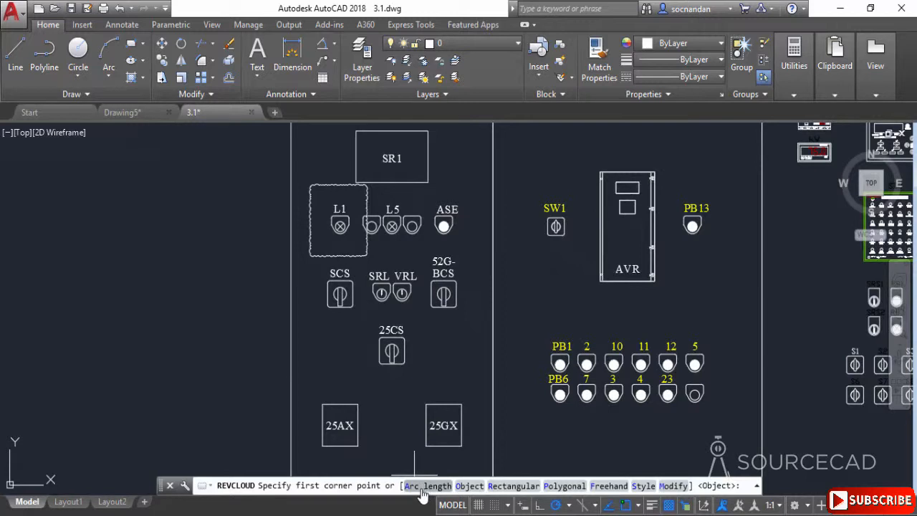
pyautogui.click(422, 486)
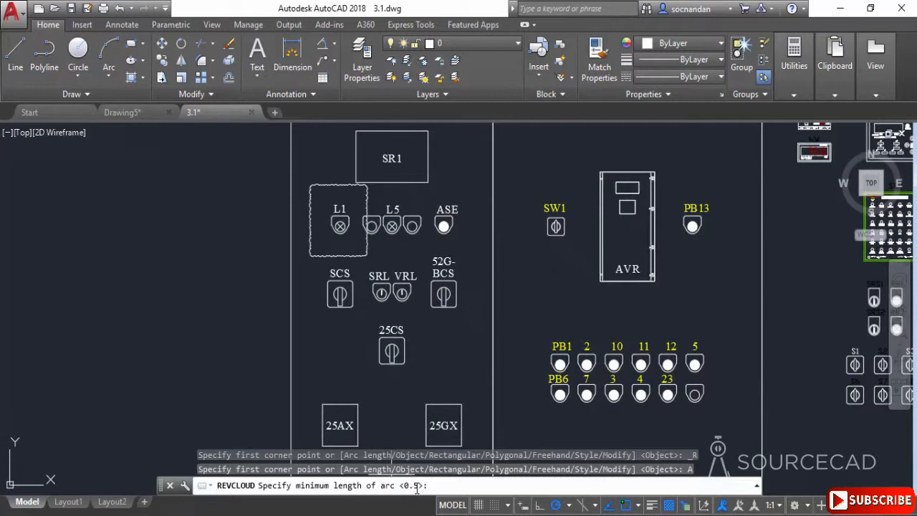
pyautogui.write('2')
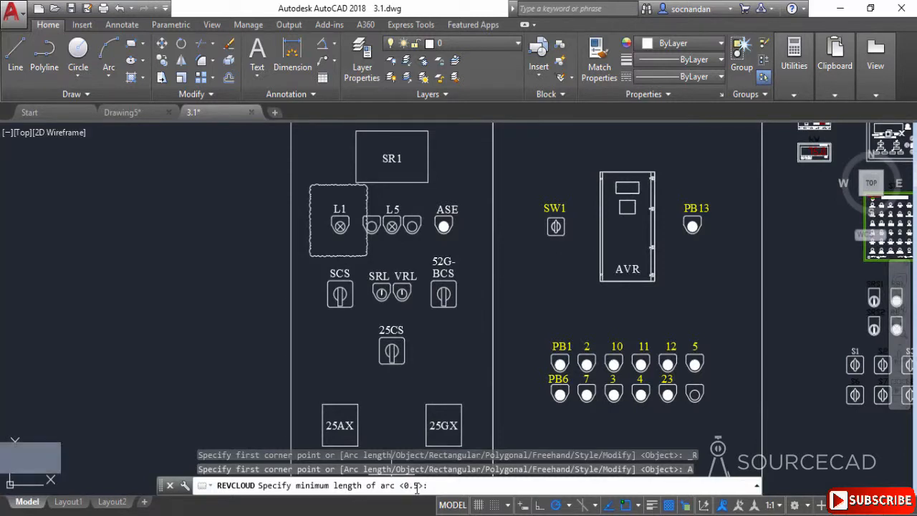
pyautogui.press('Return')
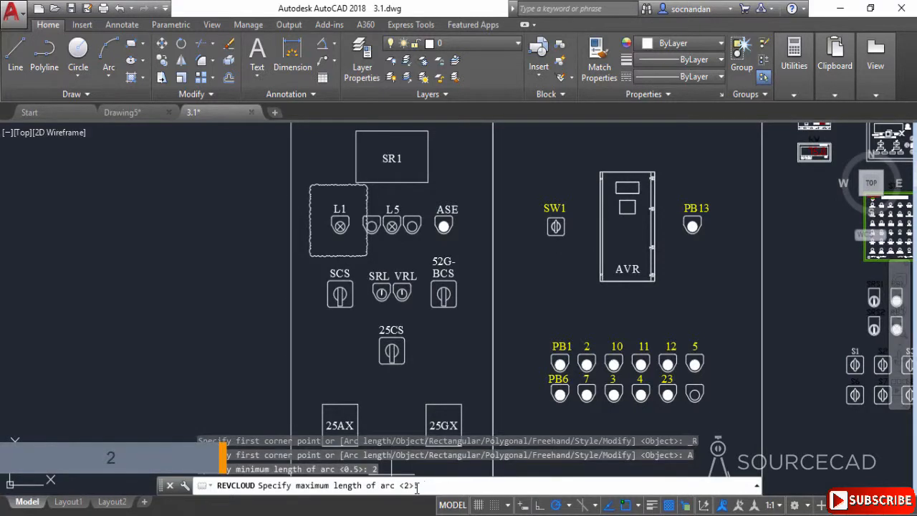
pyautogui.write('5')
pyautogui.press('Return')
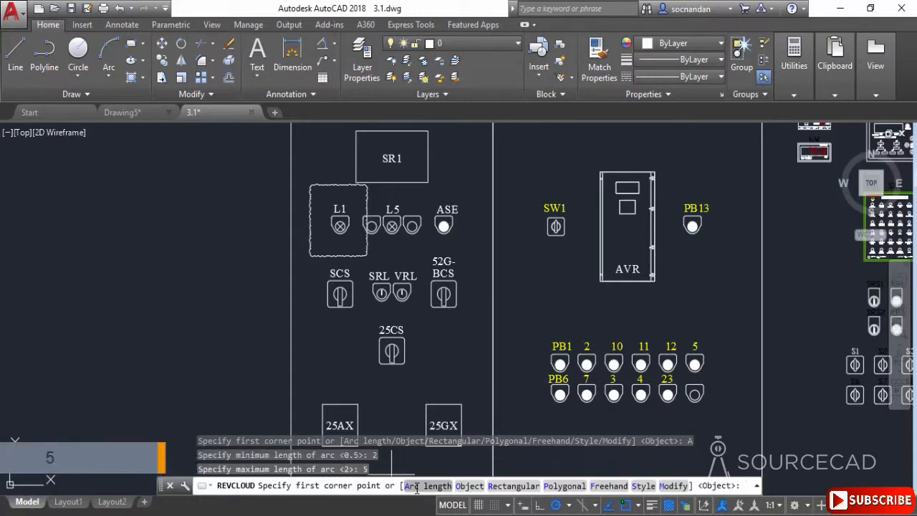
# Draw the rectangular revision cloud around the SCS switch, just below the cloud around L1
pyautogui.scroll(2, 313, 289)
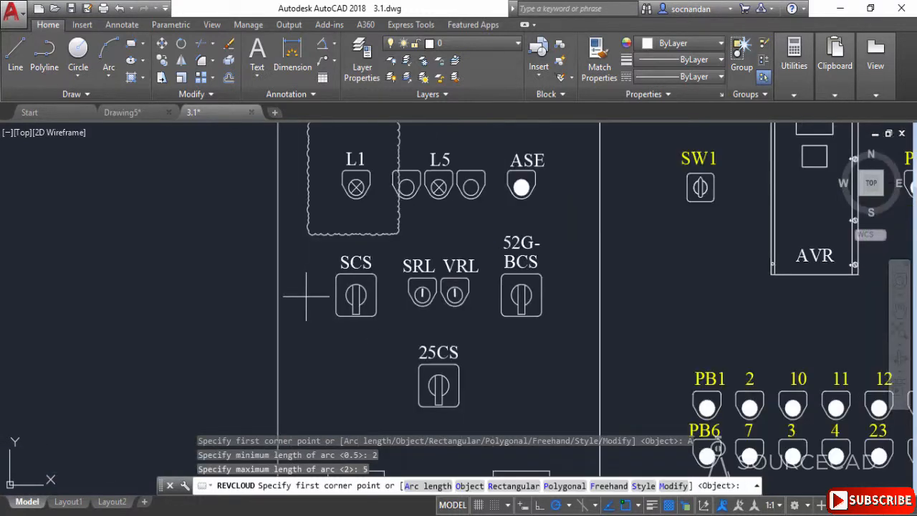
pyautogui.click(317, 248)
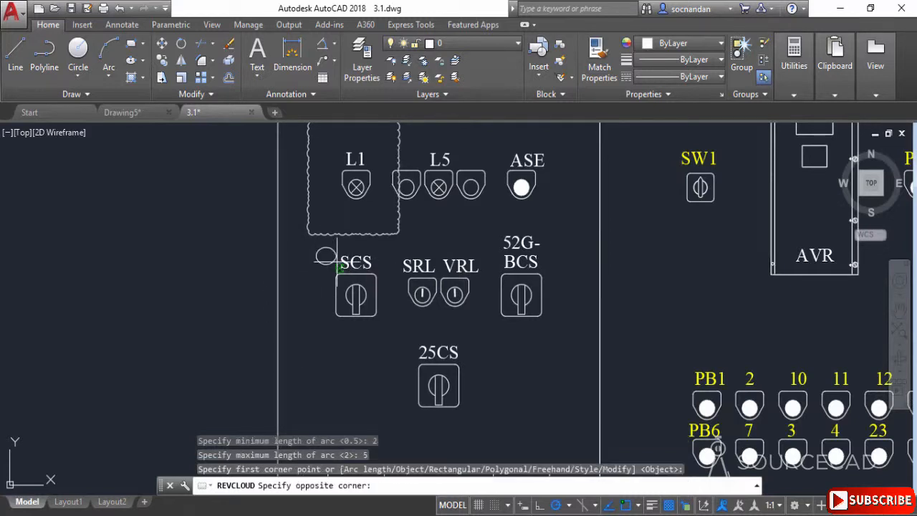
pyautogui.click(396, 356)
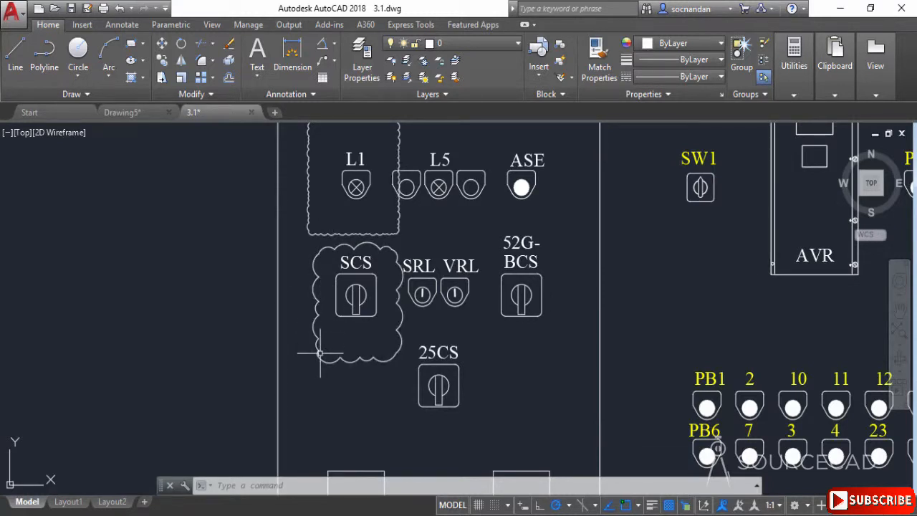
# Delete the two rectangular revision clouds around the L1 symbol and the SCS switch
pyautogui.click(321, 270)
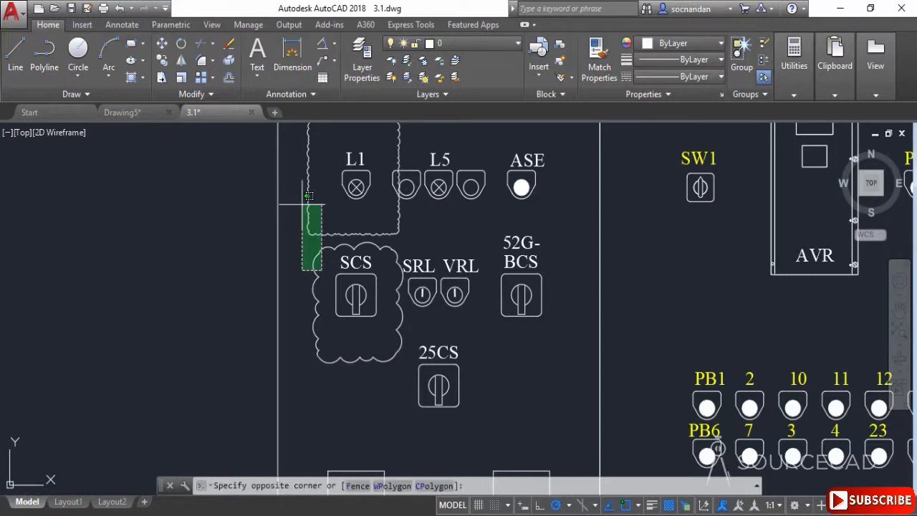
pyautogui.click(304, 188)
pyautogui.rightClick(300, 189)
pyautogui.click(328, 261)
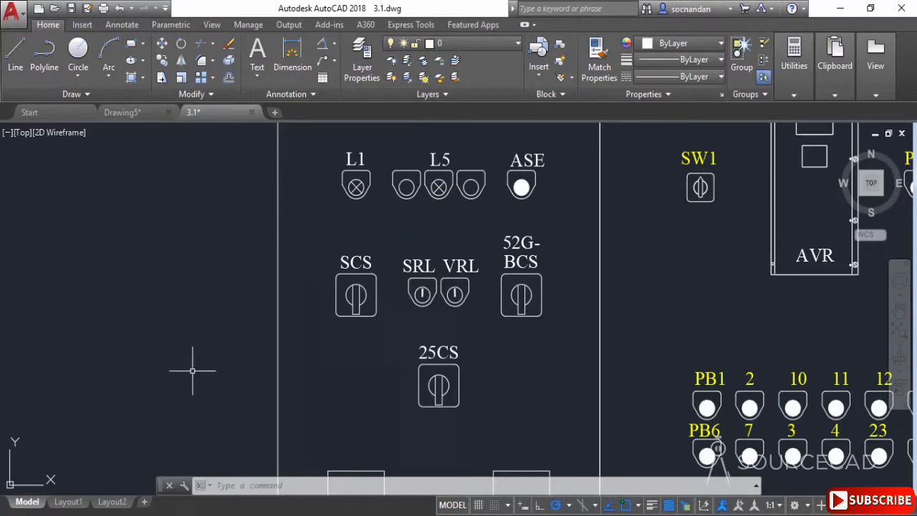
# Draw a polygonal revision cloud enclosing the SCS and 25CS switches, leaving the SRL and VRL symbols outside
pyautogui.click(93, 97)
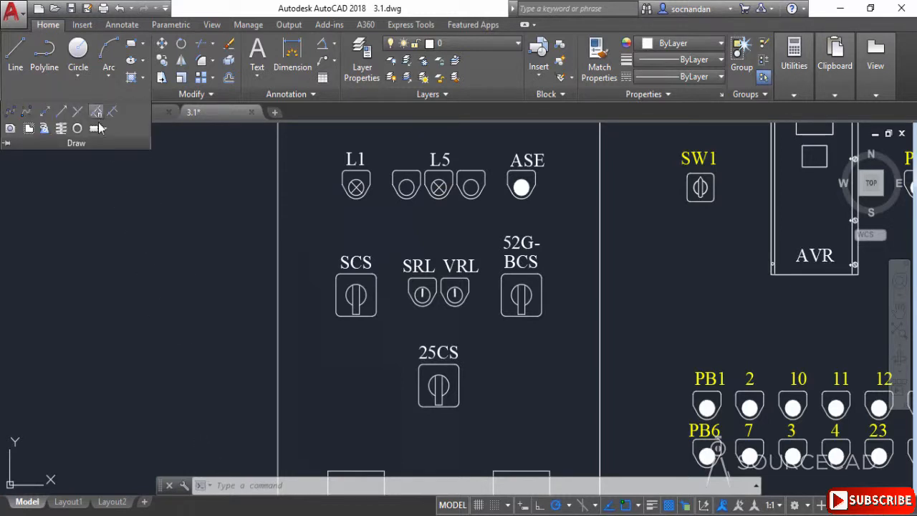
pyautogui.click(96, 132)
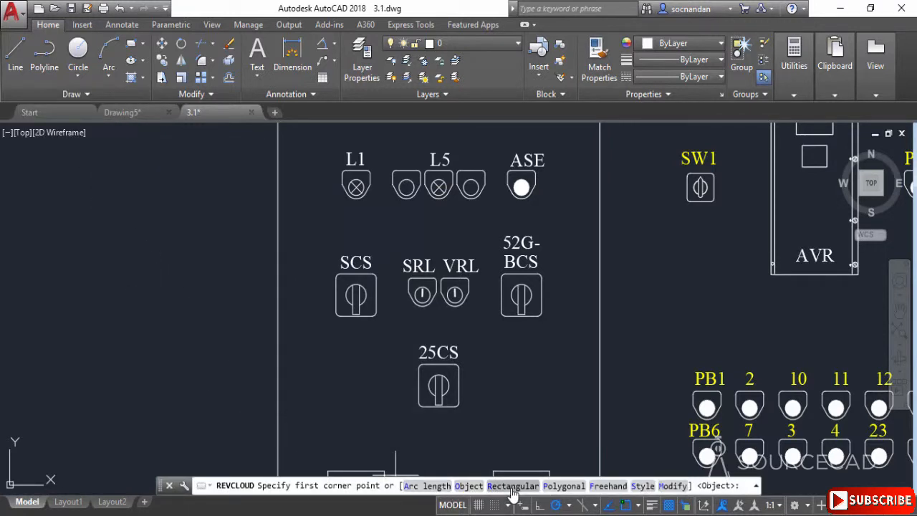
pyautogui.click(563, 489)
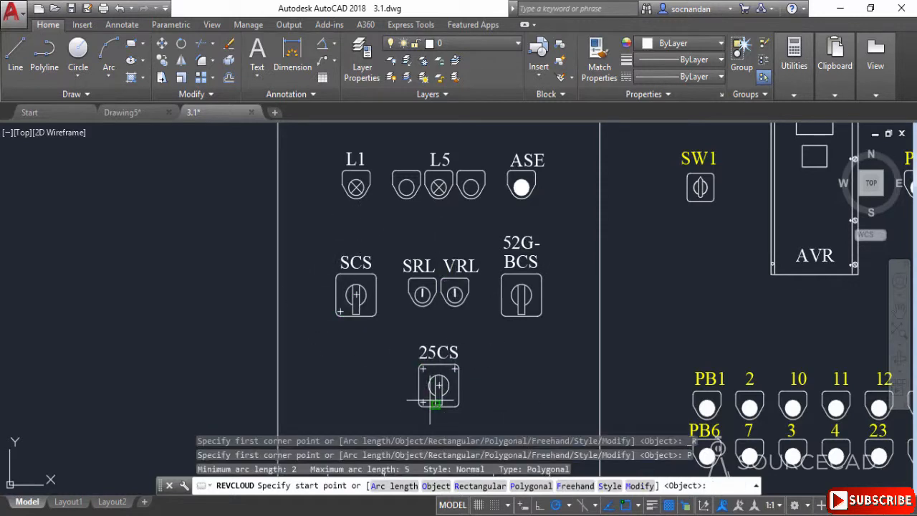
pyautogui.moveTo(382, 377); pyautogui.dragTo(402, 333, button='middle')
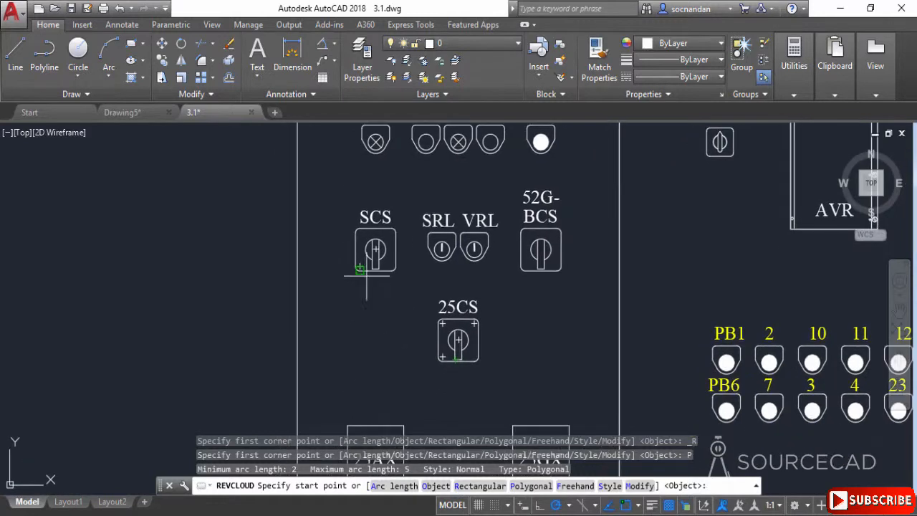
pyautogui.click(331, 200)
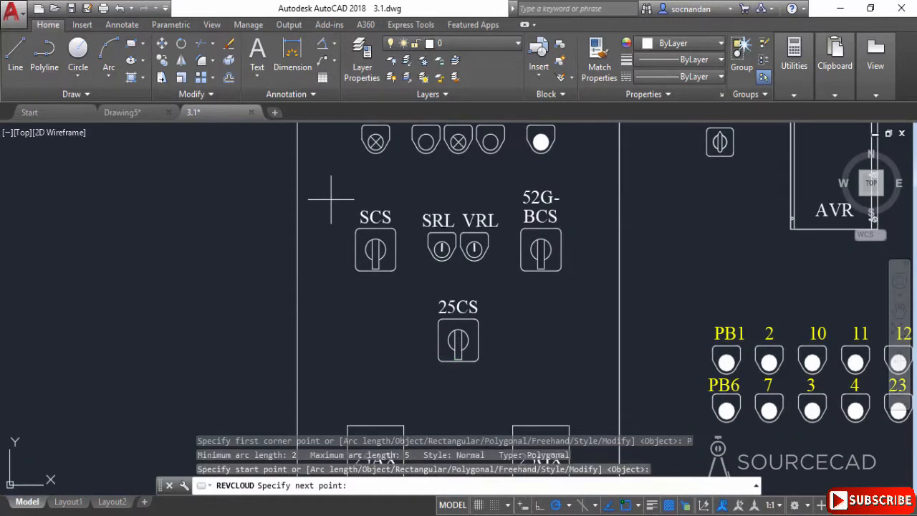
pyautogui.click(336, 306)
pyautogui.click(403, 308)
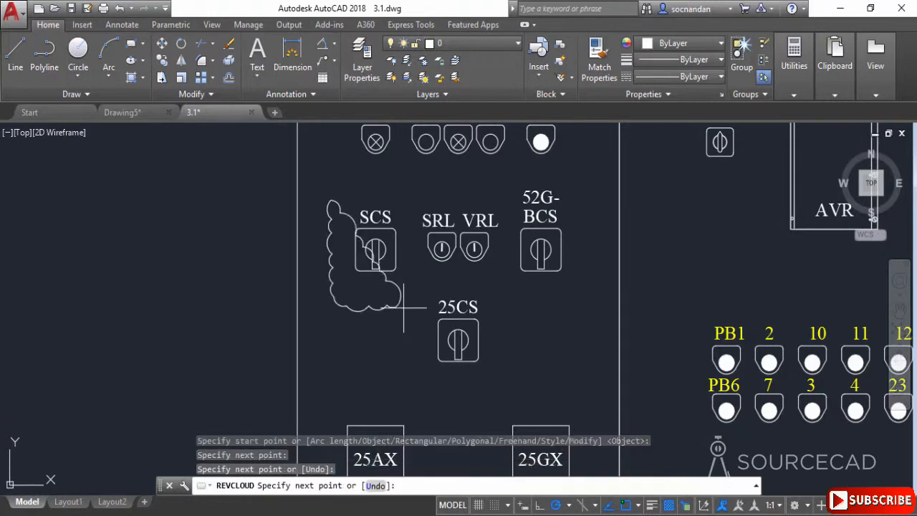
pyautogui.click(423, 394)
pyautogui.click(530, 374)
pyautogui.click(506, 278)
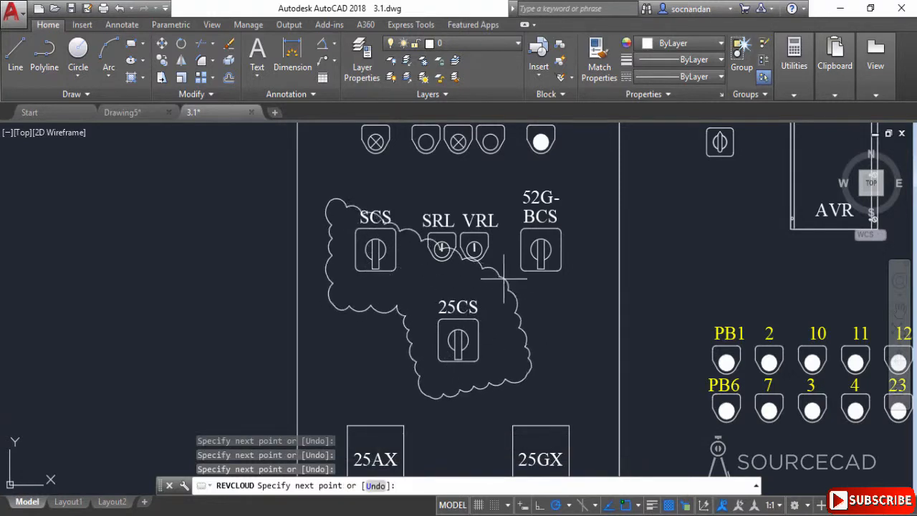
pyautogui.click(421, 278)
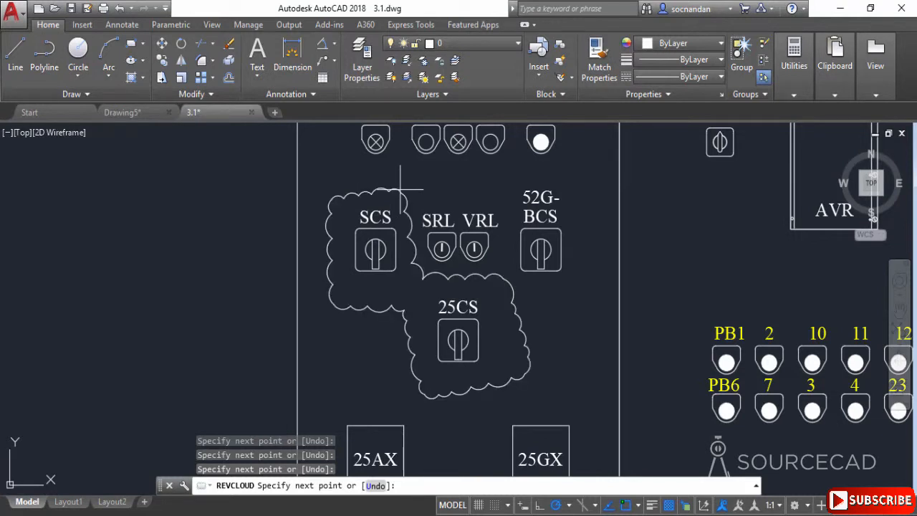
pyautogui.click(400, 190)
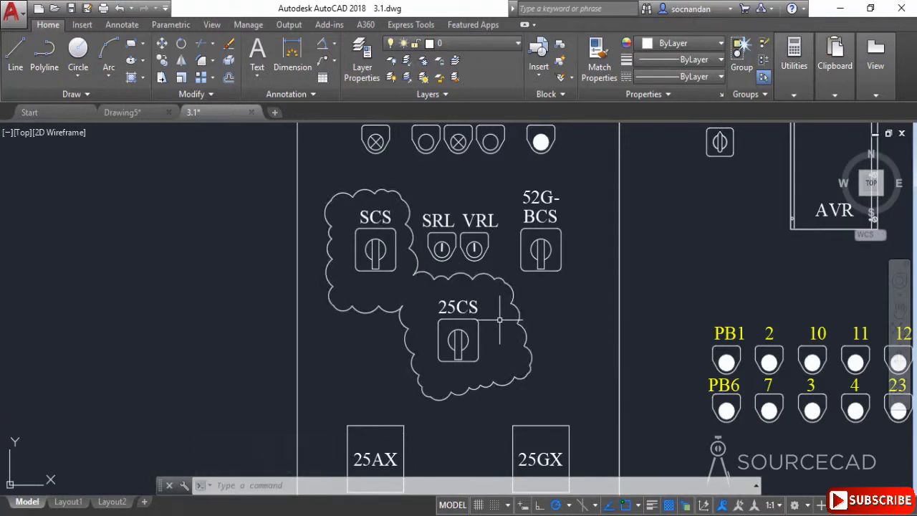
# Draw a freehand revision cloud with REVCLOUD around the 25AX box, extending into the empty area below it
pyautogui.write('revcloud')
pyautogui.press('Return')
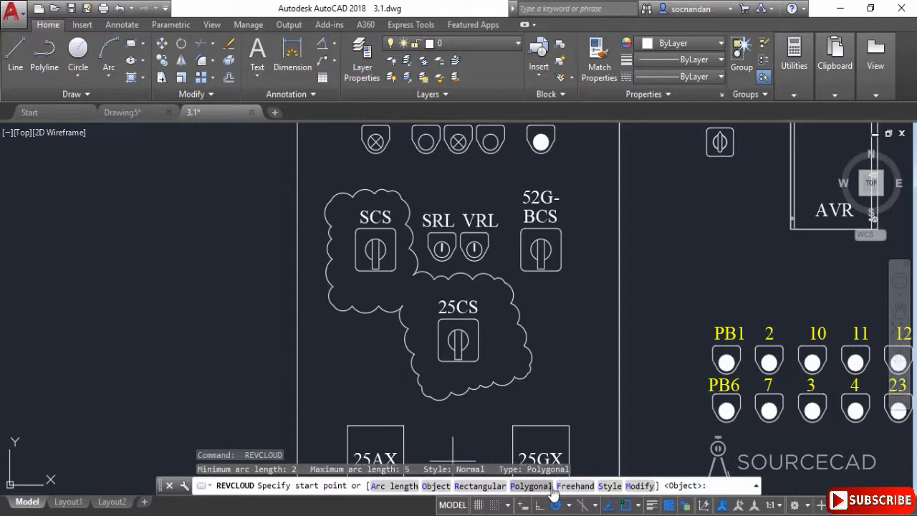
pyautogui.click(577, 487)
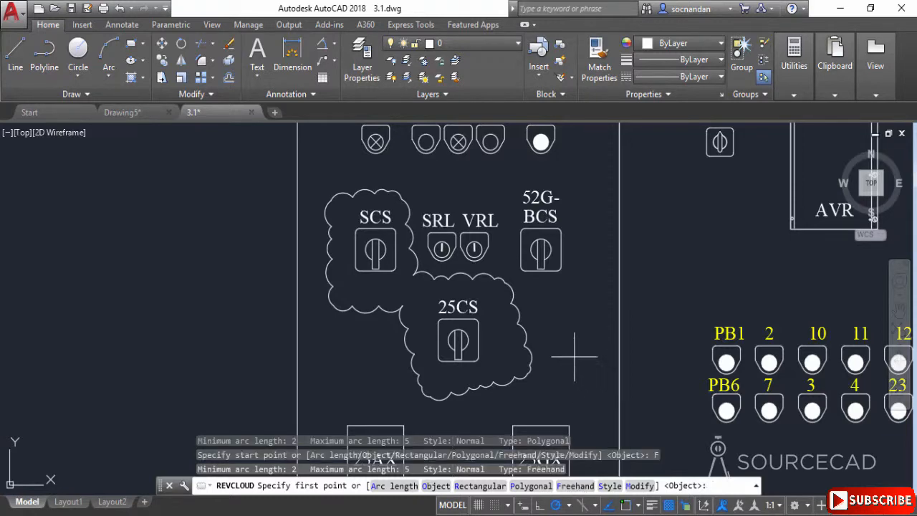
pyautogui.scroll(-2, 568, 362)
pyautogui.moveTo(536, 266); pyautogui.dragTo(462, 149, button='middle')
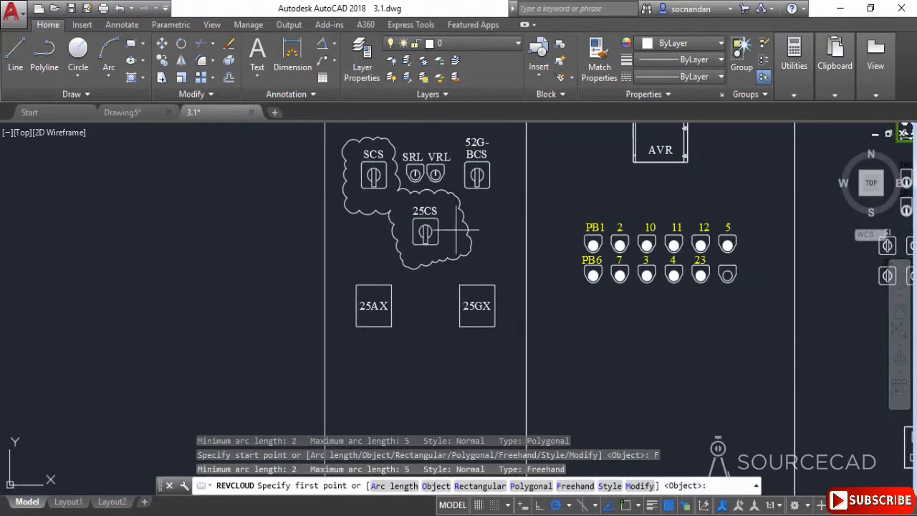
pyautogui.click(344, 271)
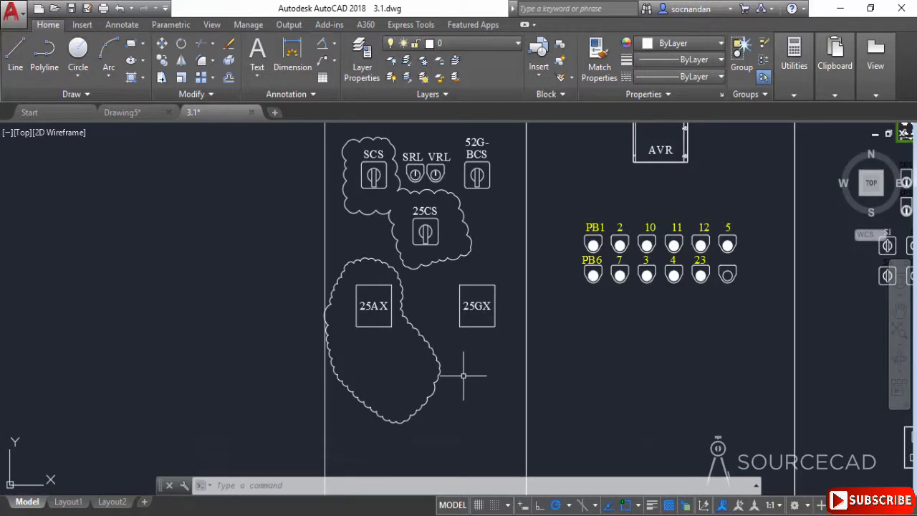
# Set the revision cloud arc style to Calligraphy and draw a freehand cloud around the PB1 and PB6 push buttons
pyautogui.moveTo(463, 375); pyautogui.dragTo(400, 382, button='middle')
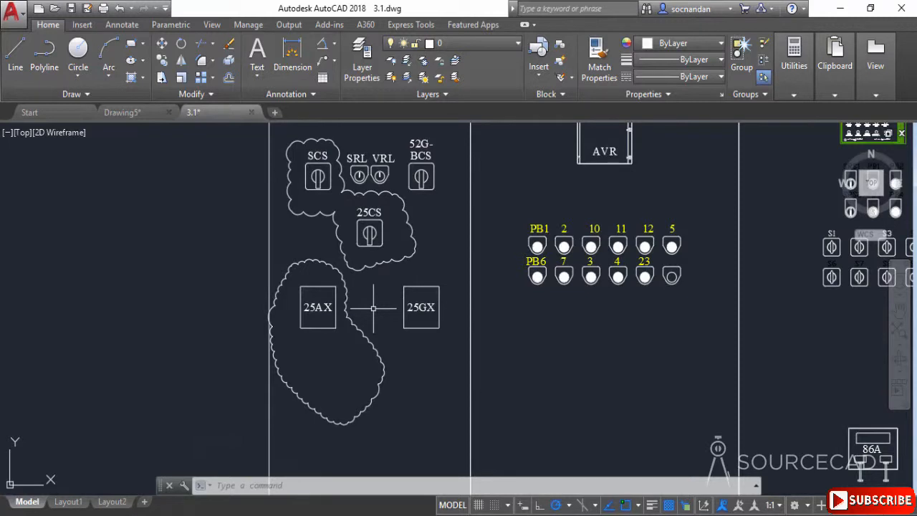
pyautogui.press('Return')
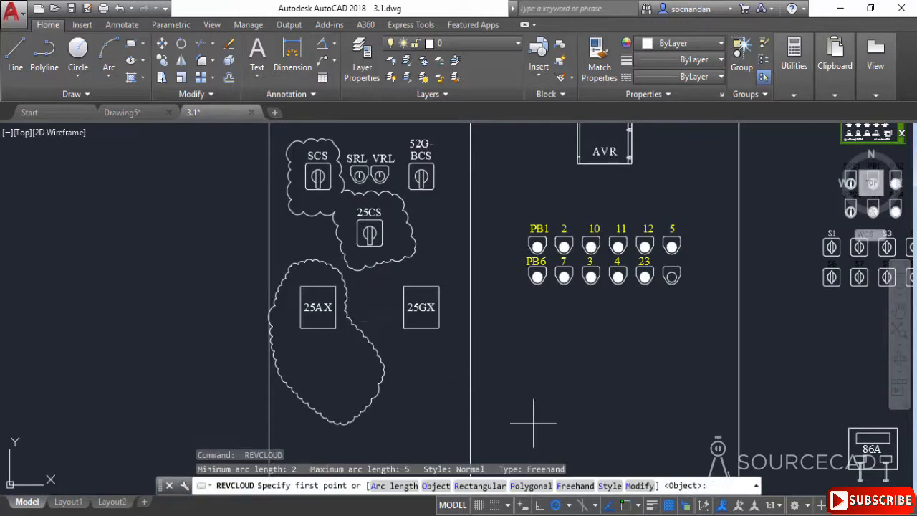
pyautogui.click(610, 485)
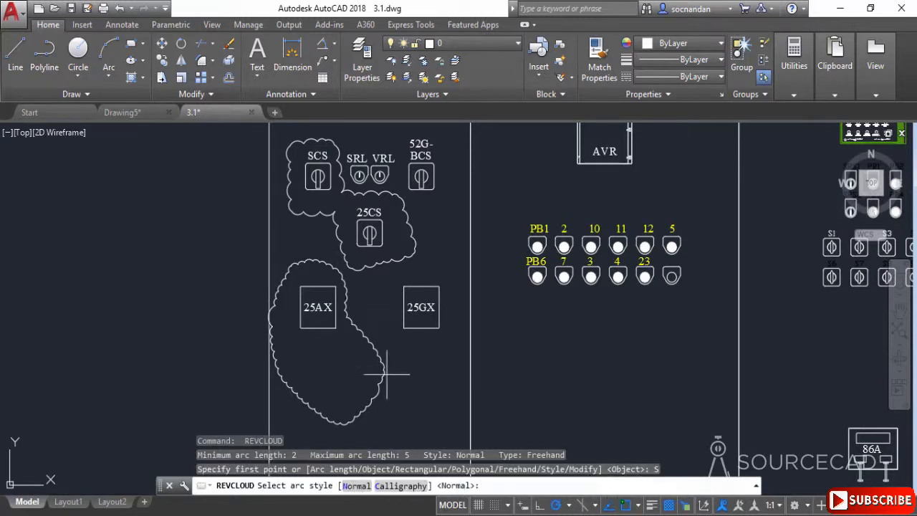
pyautogui.click(401, 486)
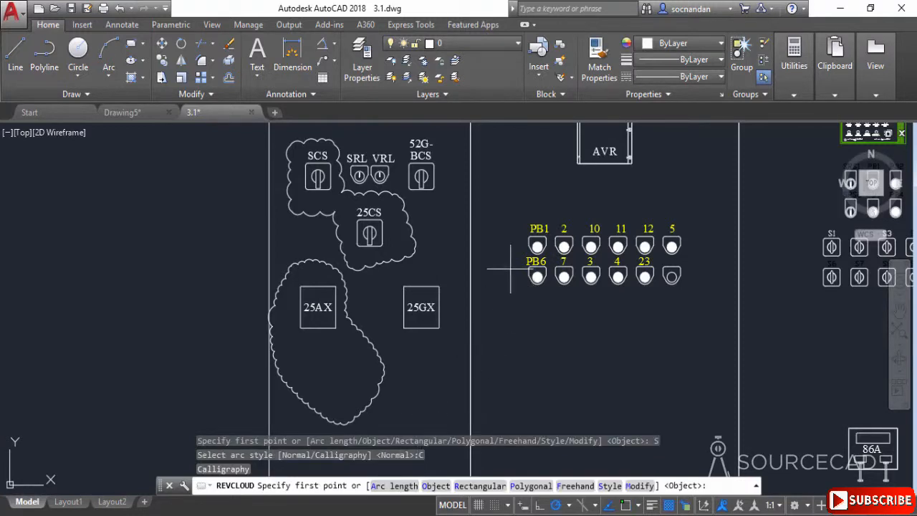
pyautogui.click(513, 216)
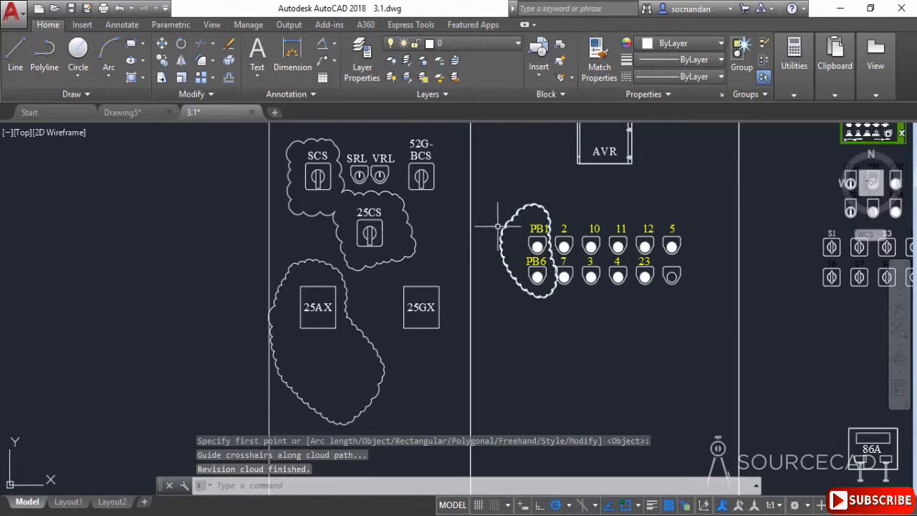
# Modify the SCS and 25CS revision cloud to enclose SRL and VRL, erasing the old inner side without reversing the arc direction
pyautogui.press('Return')
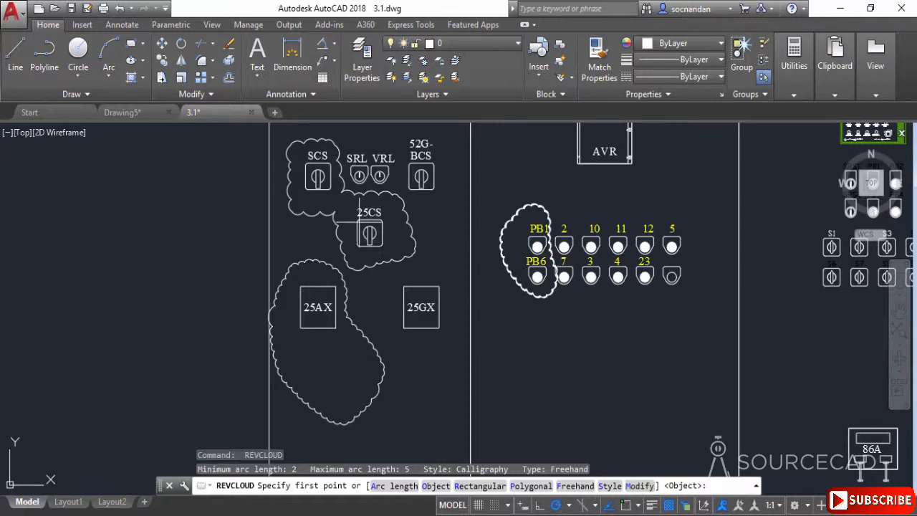
pyautogui.moveTo(358, 223)
pyautogui.mouseDown(button='middle')
pyautogui.moveTo(358, 271)
pyautogui.moveTo(336, 299)
pyautogui.mouseUp(button='middle')
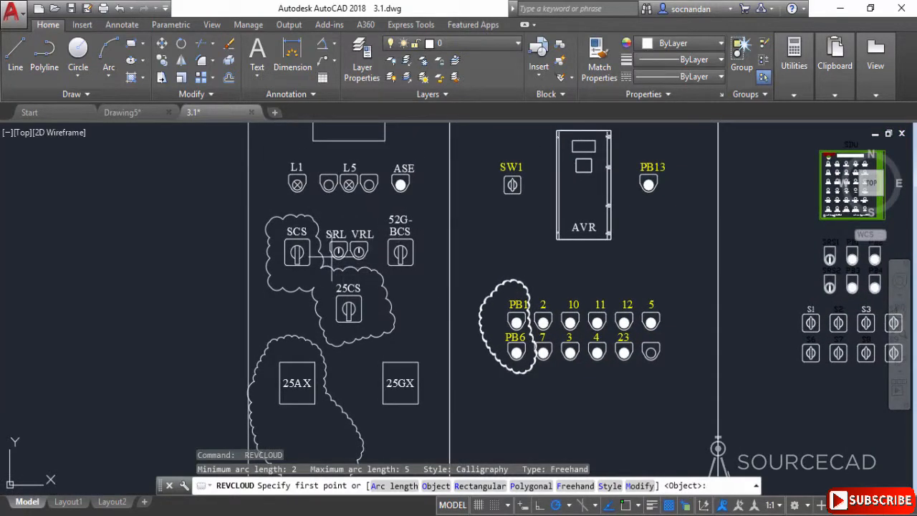
pyautogui.click(640, 486)
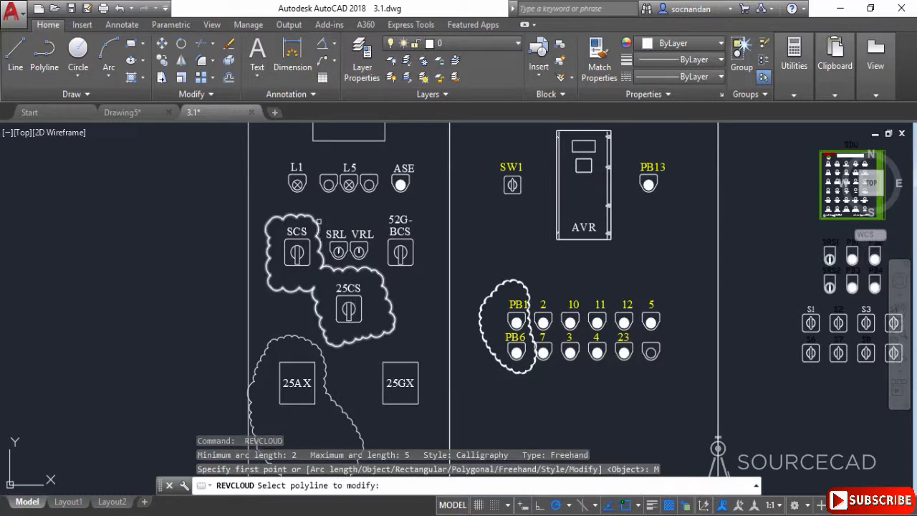
pyautogui.scroll(2, 310, 219)
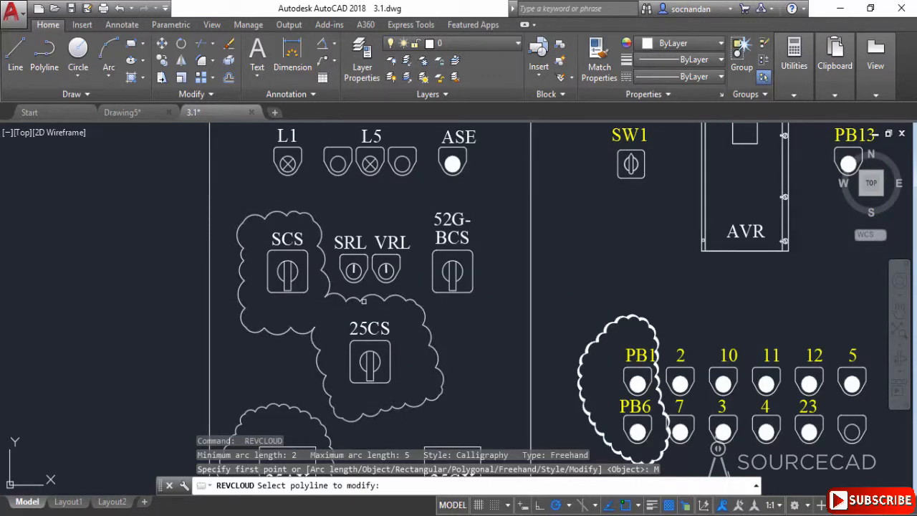
pyautogui.click(320, 224)
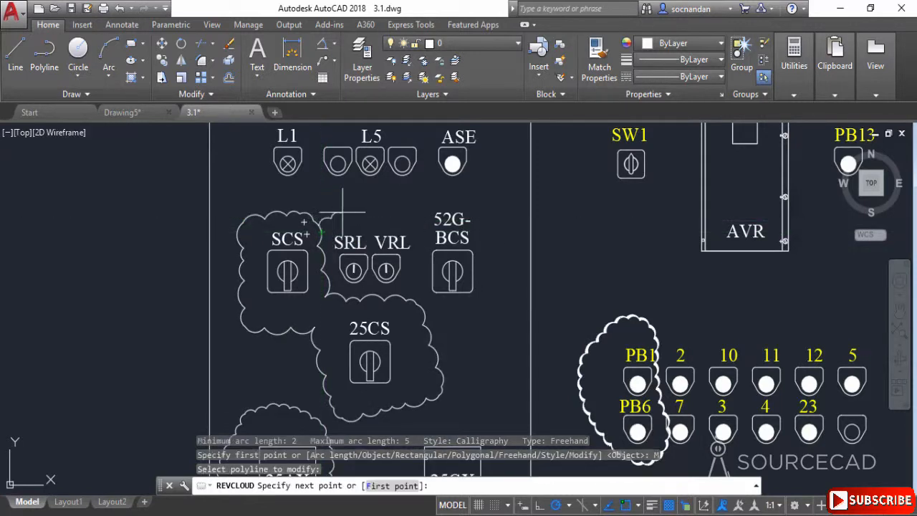
pyautogui.click(426, 215)
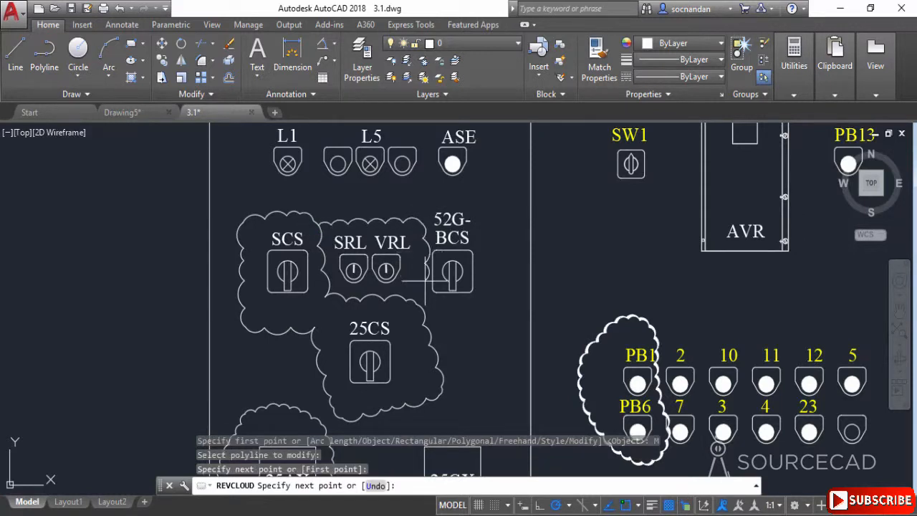
pyautogui.click(419, 302)
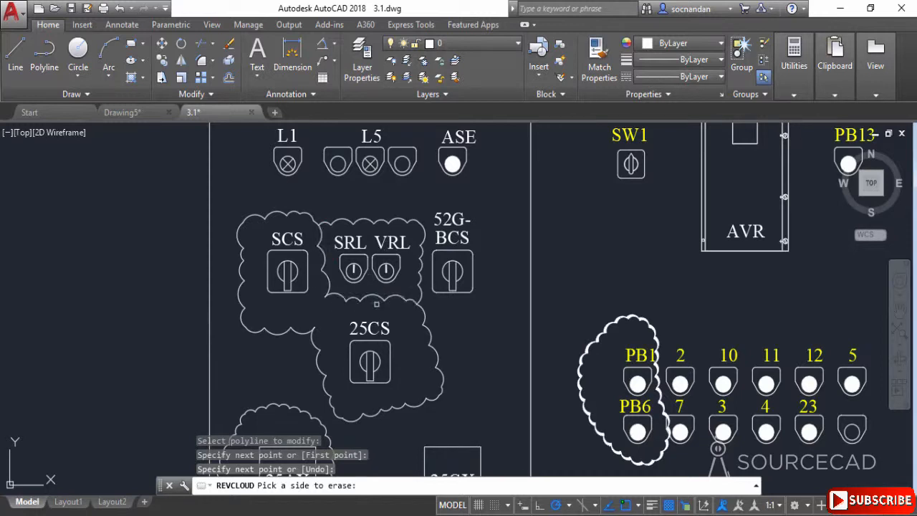
pyautogui.click(331, 292)
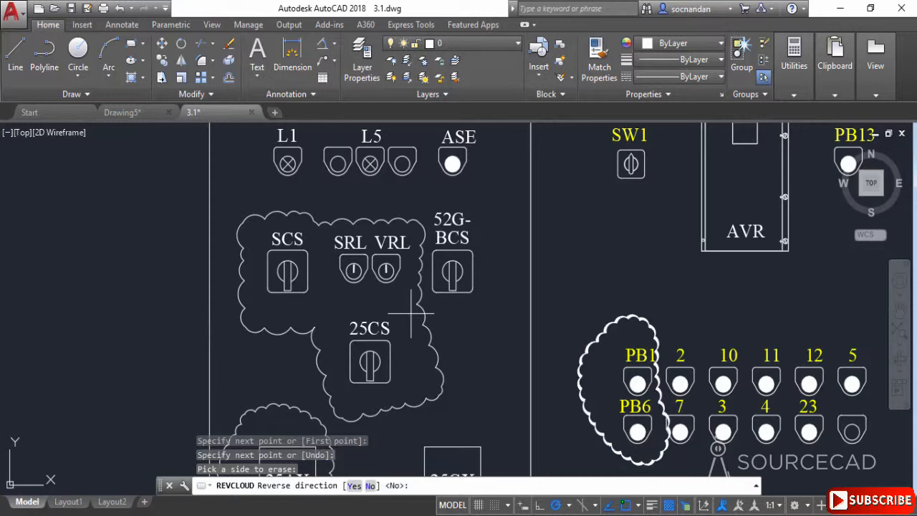
pyautogui.press('Return')
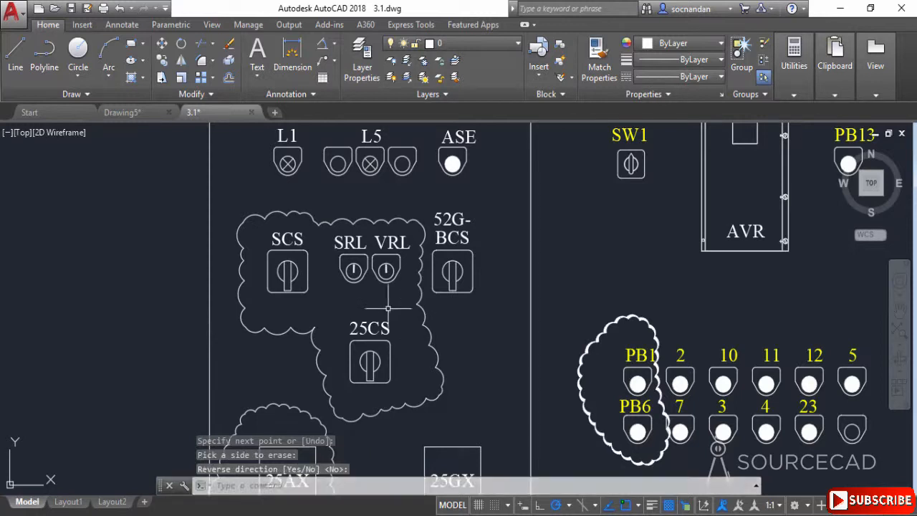